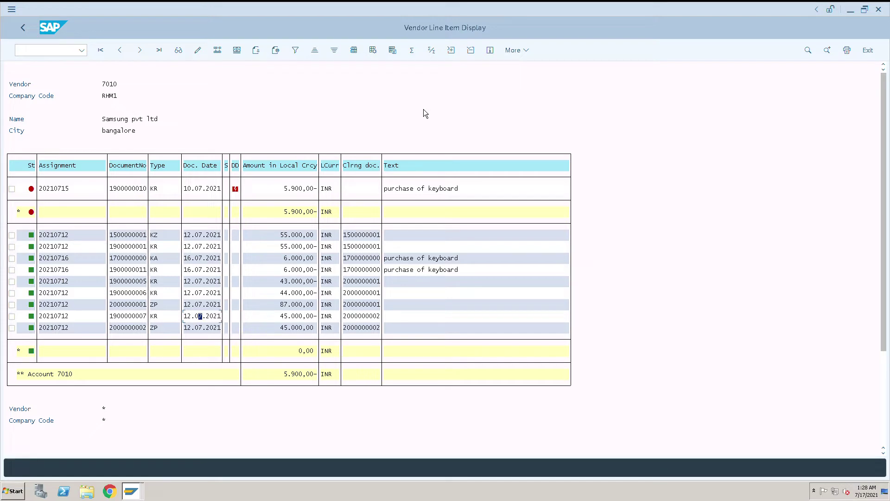
left_click(116, 315)
key("Right")
key("Right")
key("Right")
key("Right")
key("Right")
key("Right")
left_click(278, 318)
left_click(352, 317)
left_click(138, 328)
left_click(134, 316)
Step: Leave the line item list and start transaction FBRA to reset cleared items
key("F3")
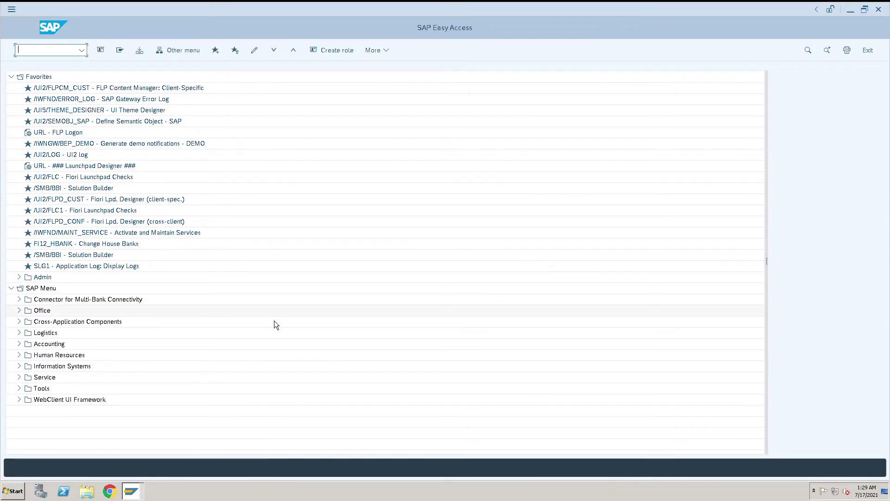
type("fbra")
key("Return")
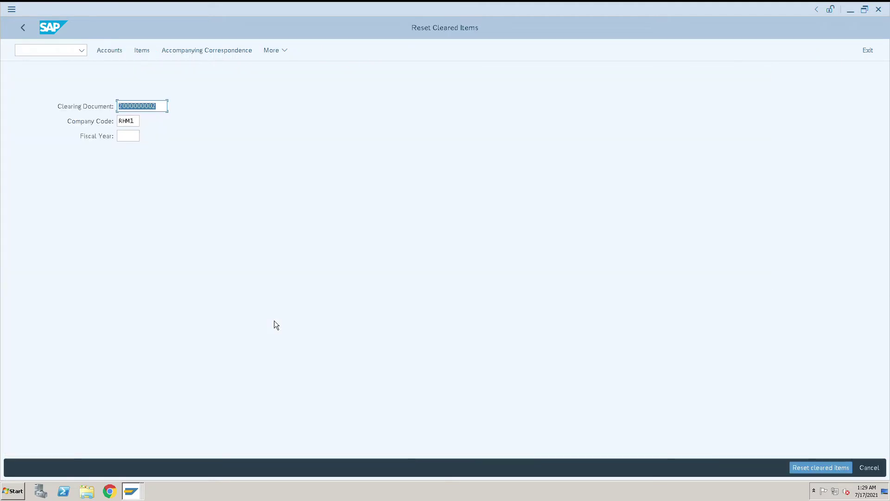
key("F5")
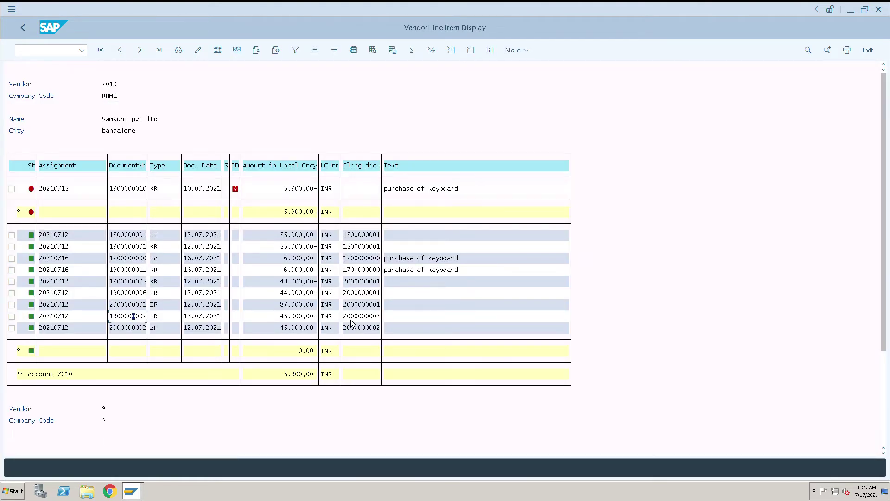
left_click(352, 321)
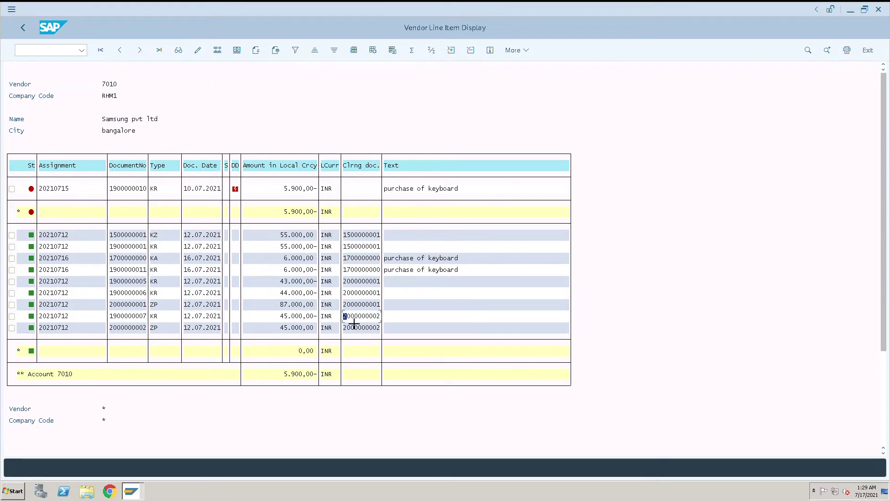
left_click_drag(348, 317, 388, 326)
key("ctrl+c")
key("ctrl+v")
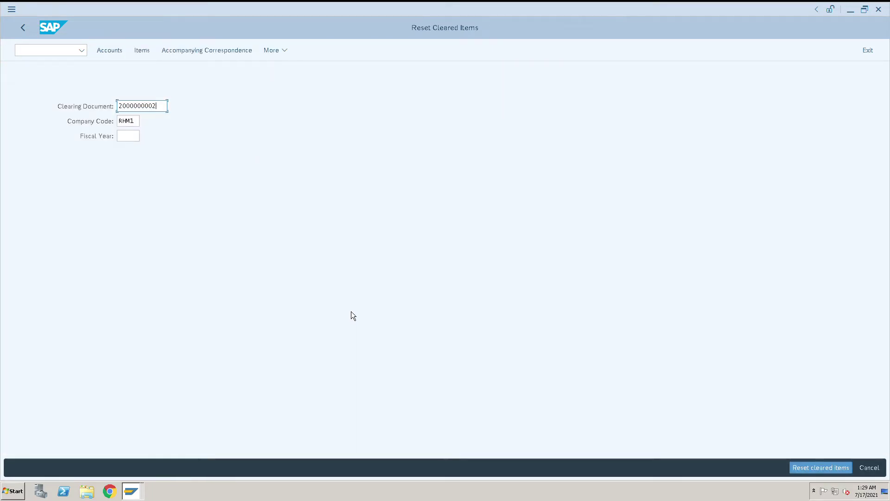
key("Tab")
key("Tab")
key("Return")
type("2021")
left_click(832, 469)
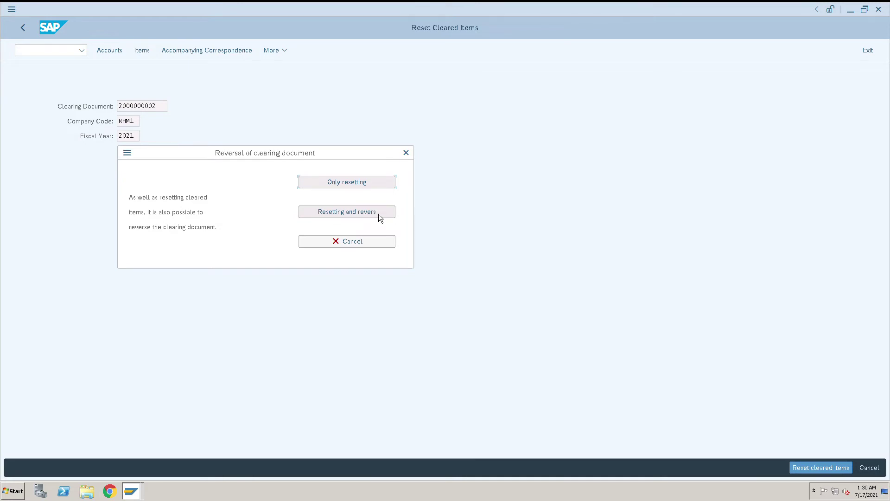
Step: Choose resetting and reversal with reason 01 (Wrong posting), then confirm the reversal data
left_click(341, 213)
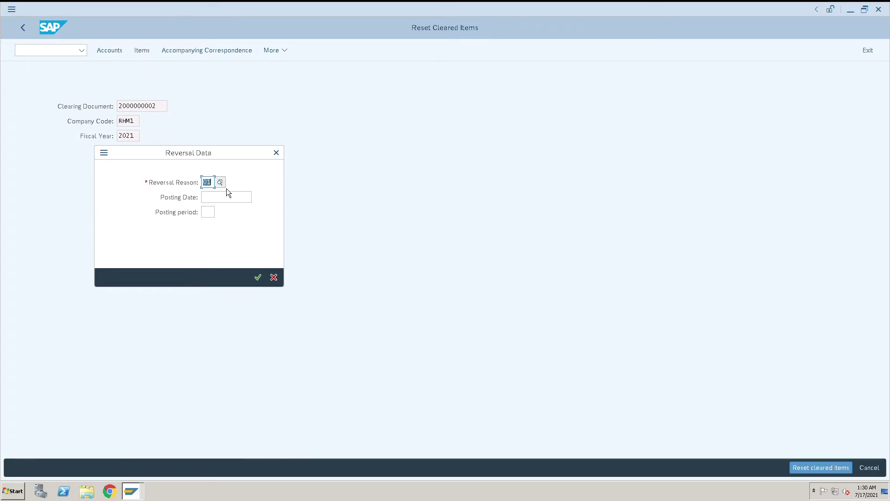
key("F4")
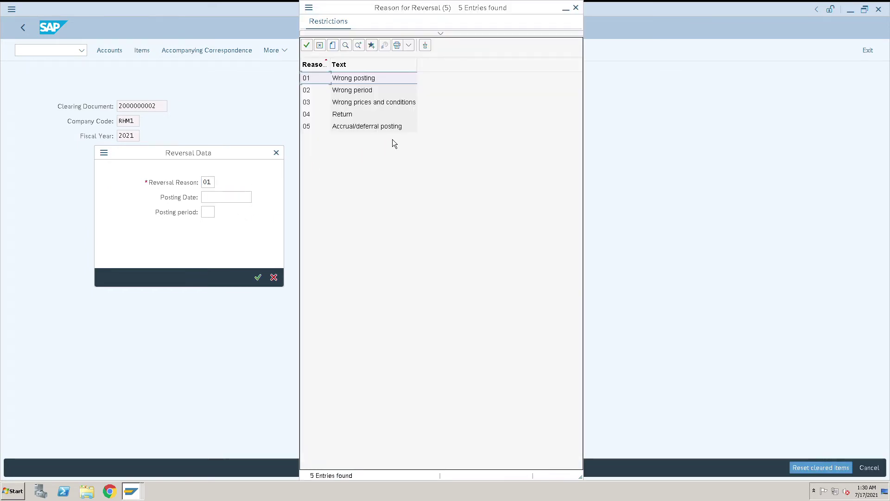
key("Return")
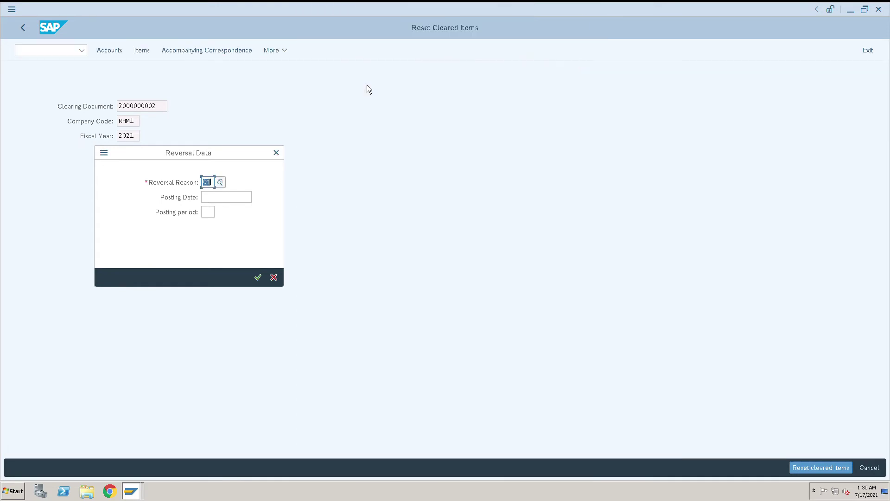
left_click(222, 197)
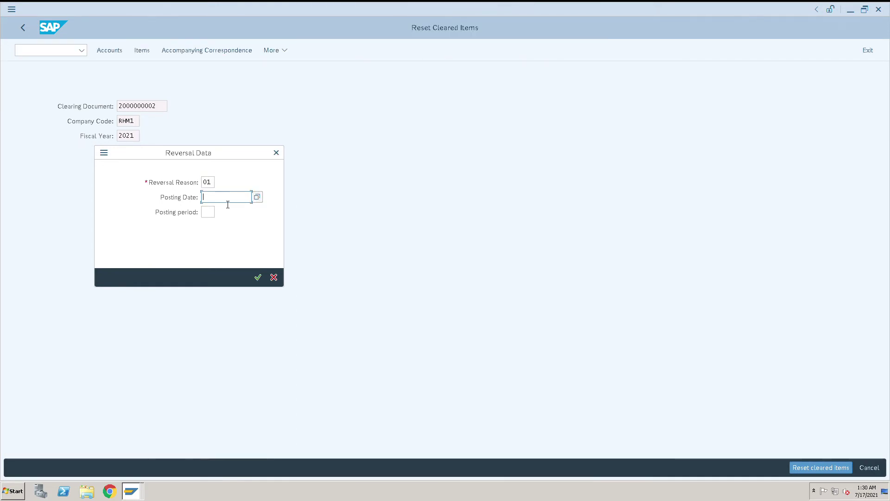
left_click(262, 283)
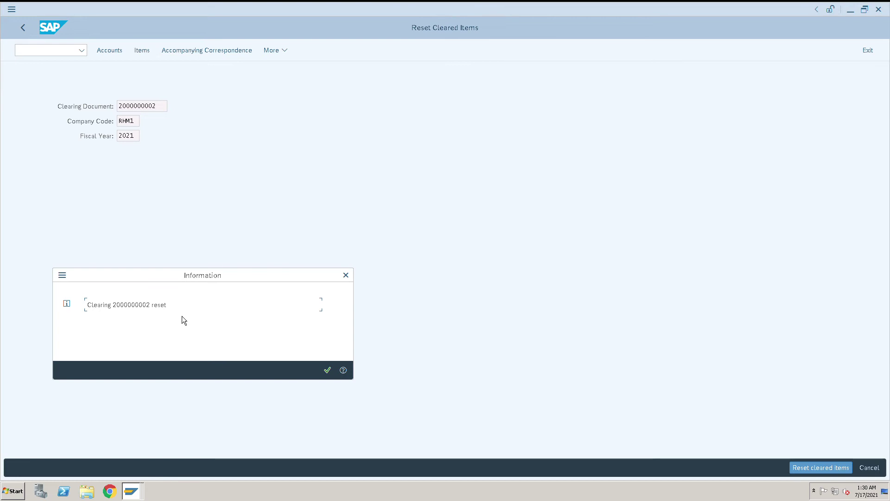
left_click(329, 373)
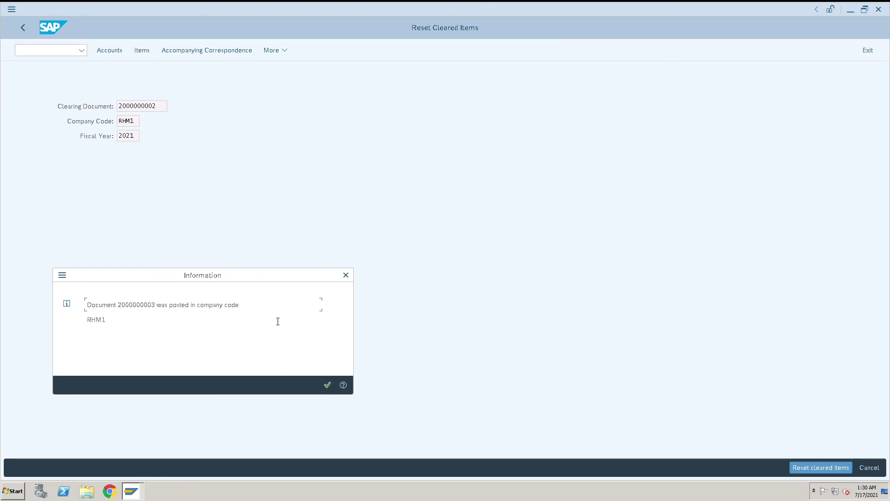
left_click(328, 384)
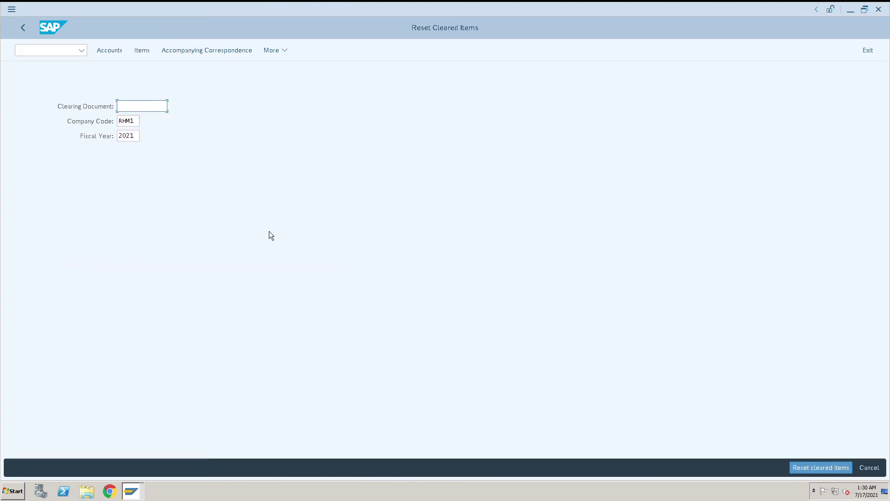
key("alt+Tab")
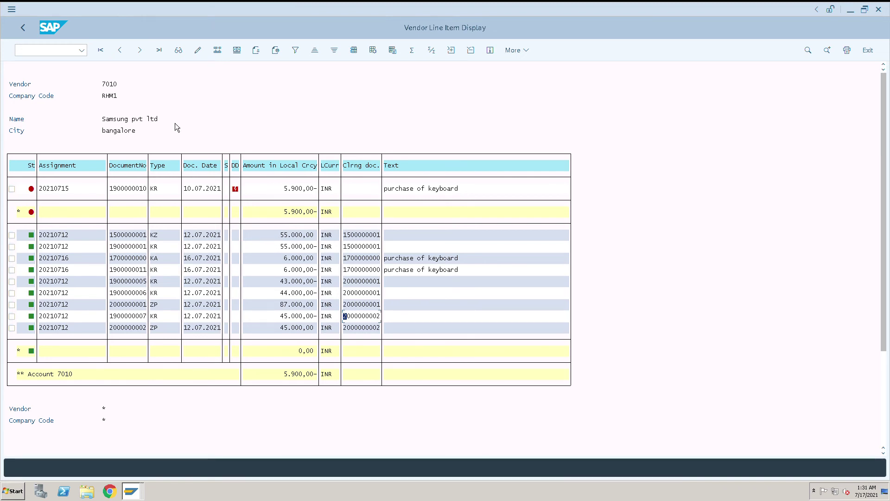
left_click(27, 31)
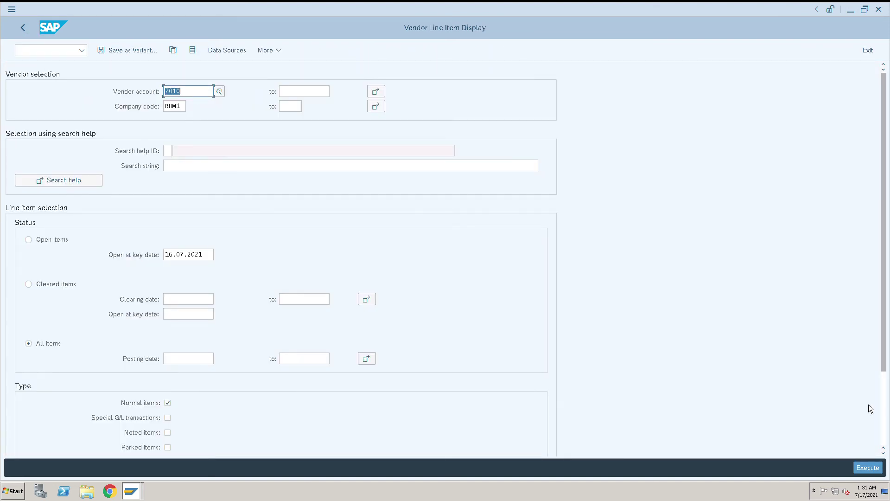
left_click(868, 467)
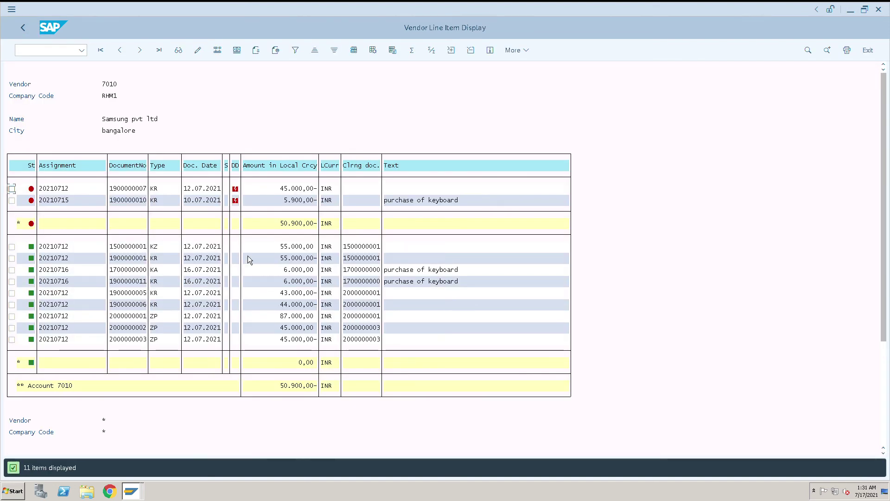